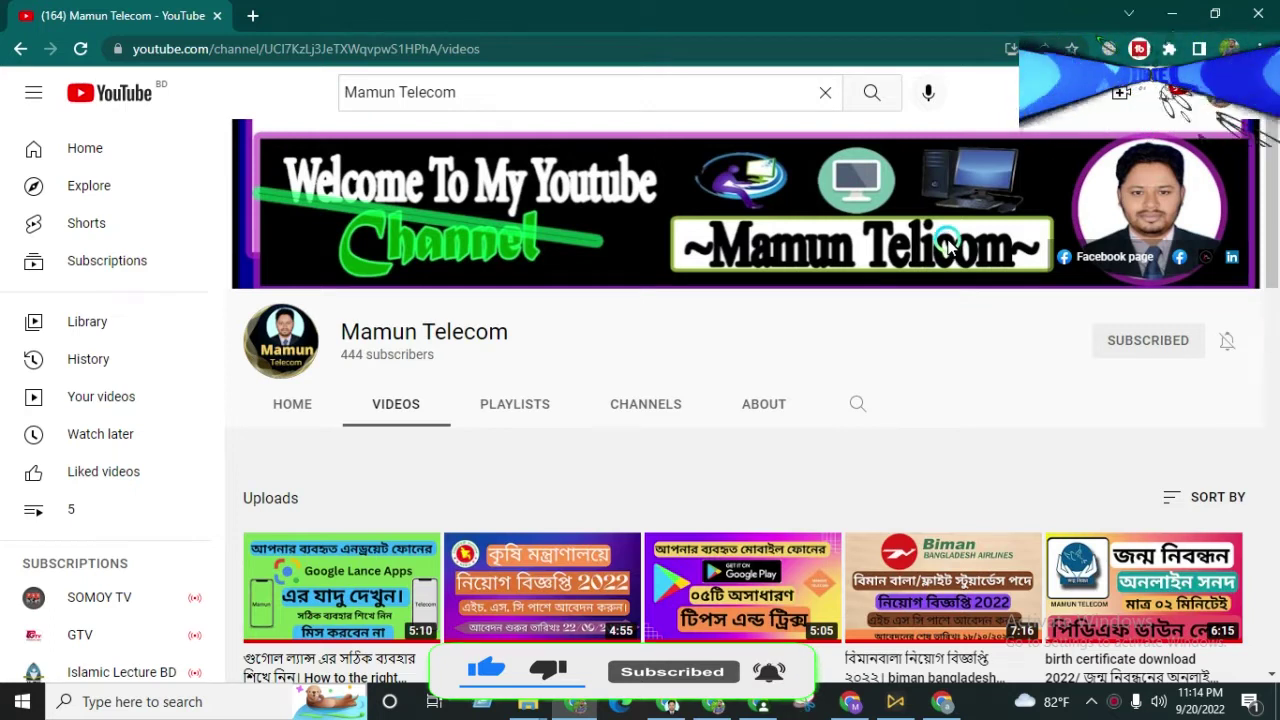
# Minimize the Chrome window showing the YouTube channel's videos to reveal the desktop
pyautogui.click(1167, 15)
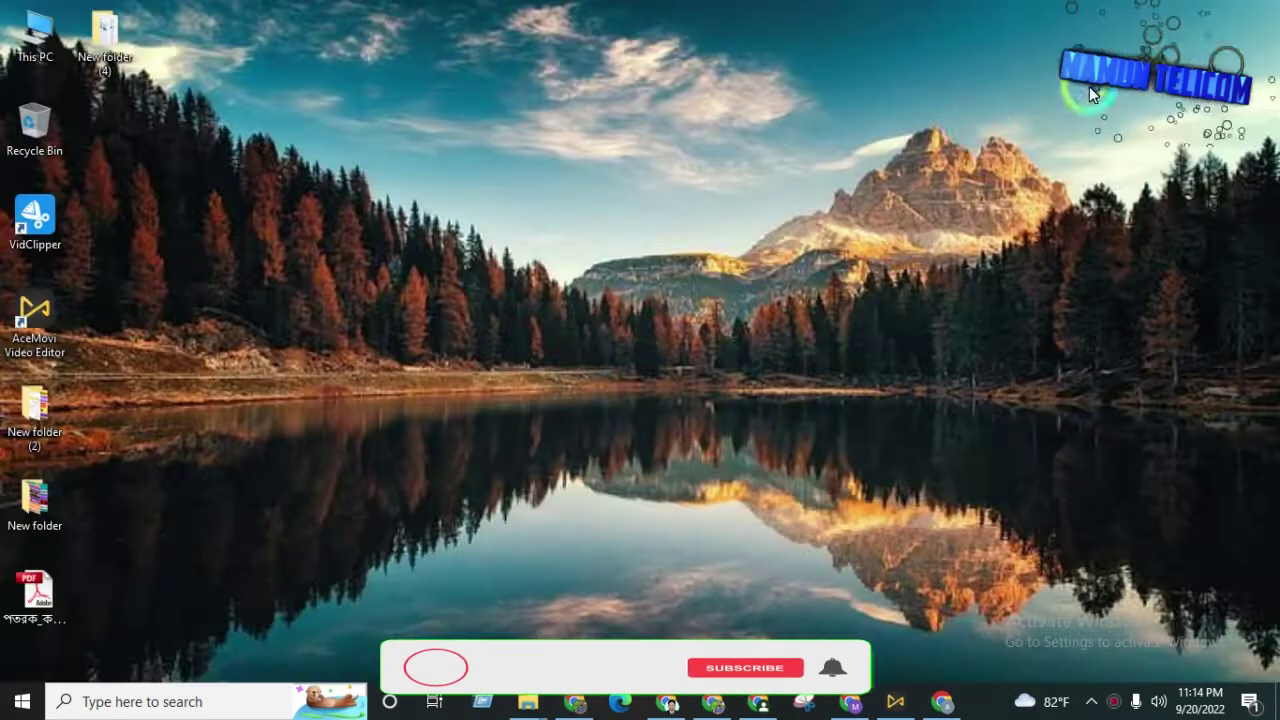
# Refresh the desktop, then create a new Microsoft Office Word Document on it
pyautogui.rightClick(432, 108)
pyautogui.click(483, 156)
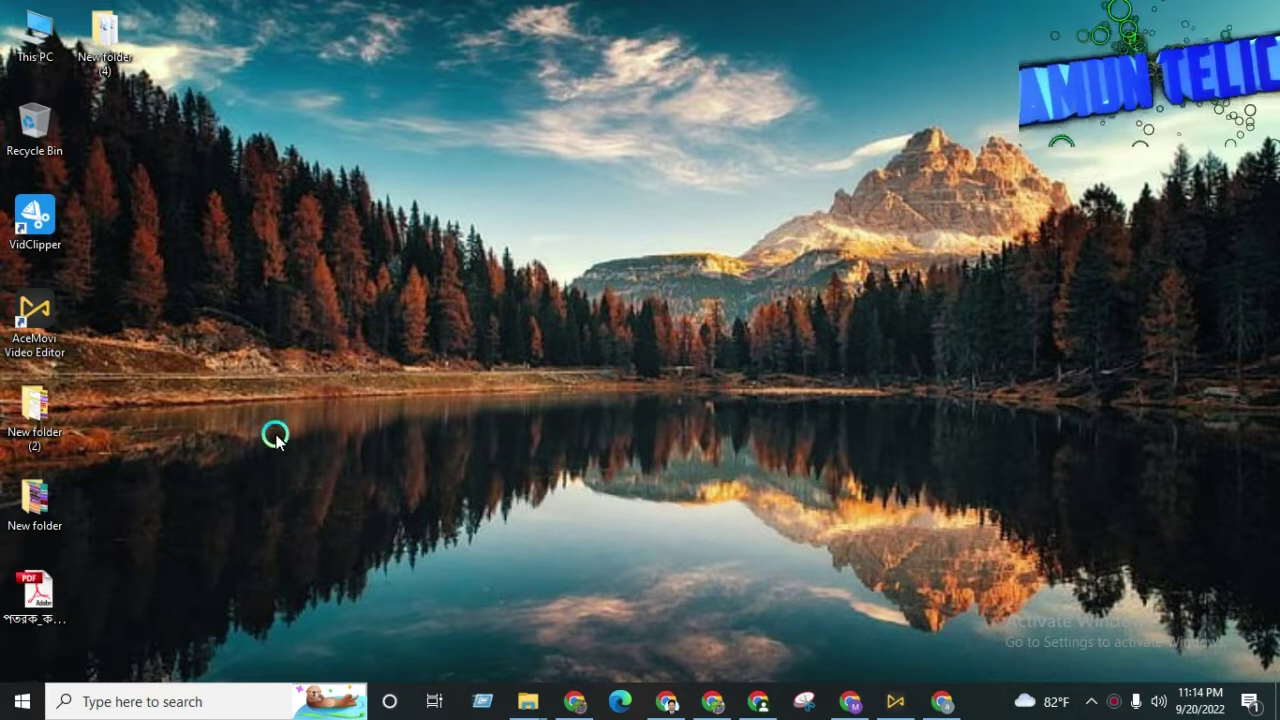
pyautogui.rightClick(140, 97)
pyautogui.click(195, 298)
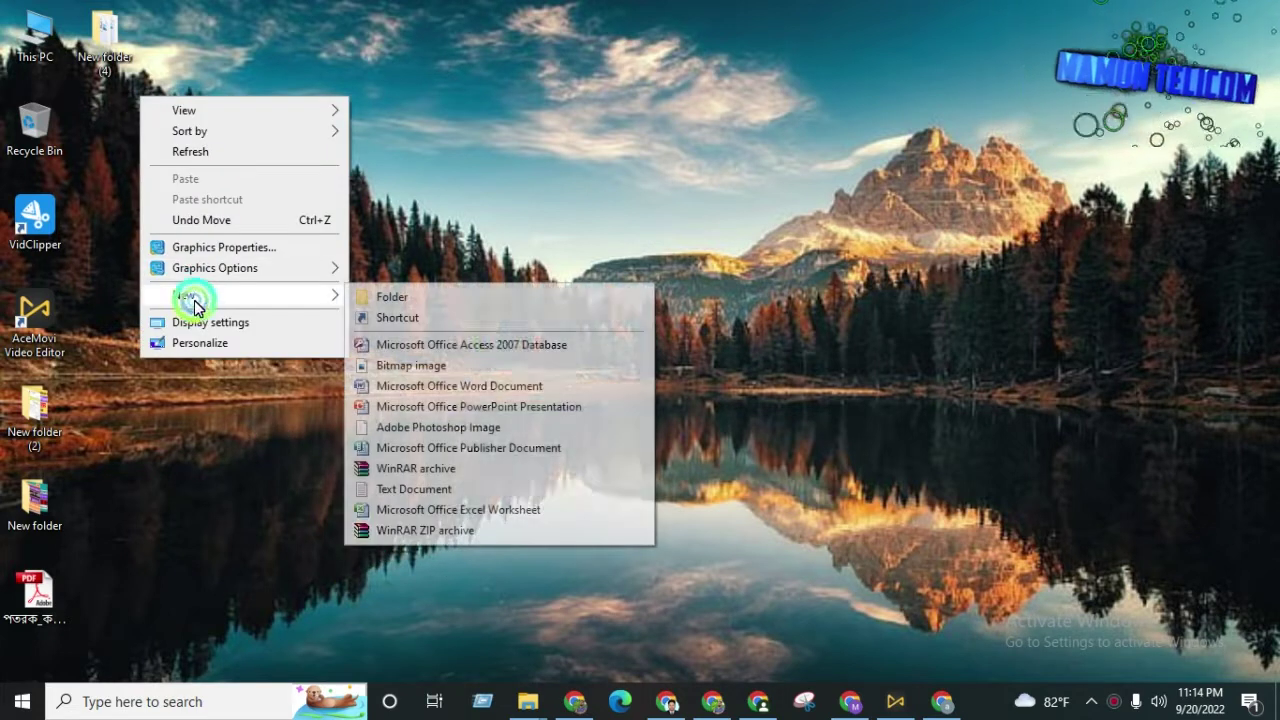
pyautogui.click(380, 383)
# Open the new document and enter the field code { eq \f(1,2) } for one half
pyautogui.doubleClick(100, 130)
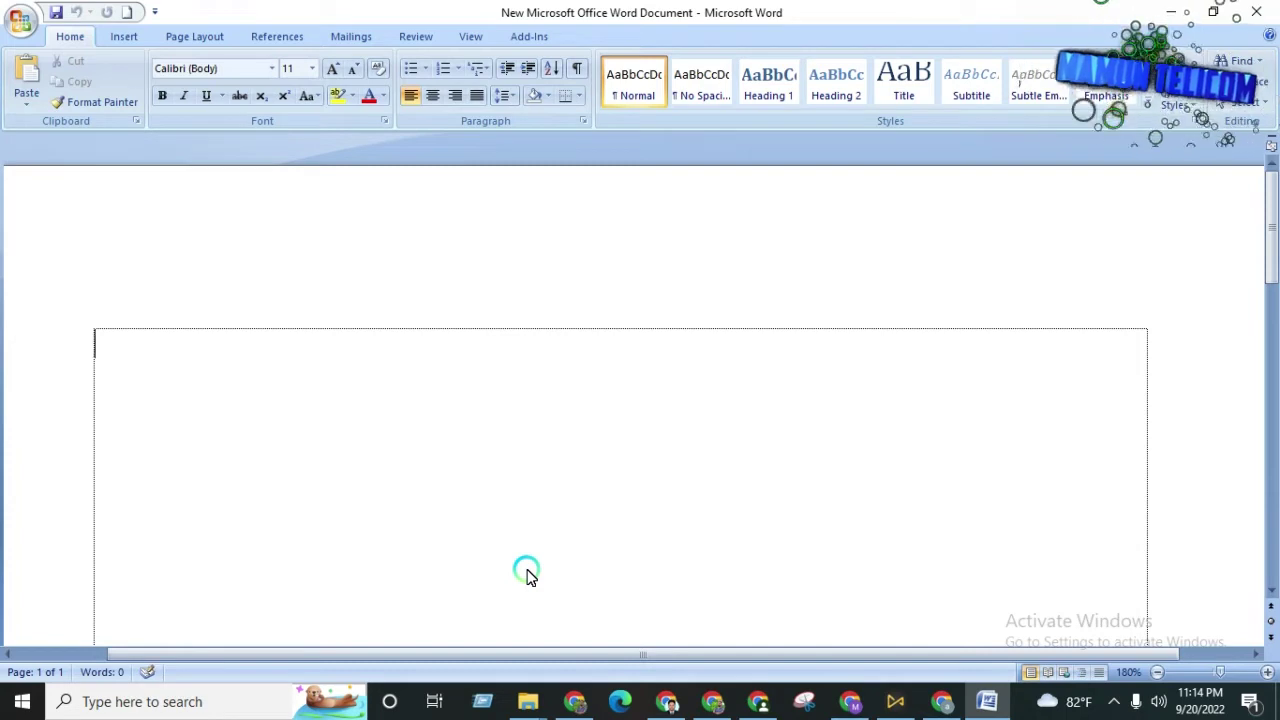
pyautogui.hotkey('ctrl', 'F9')
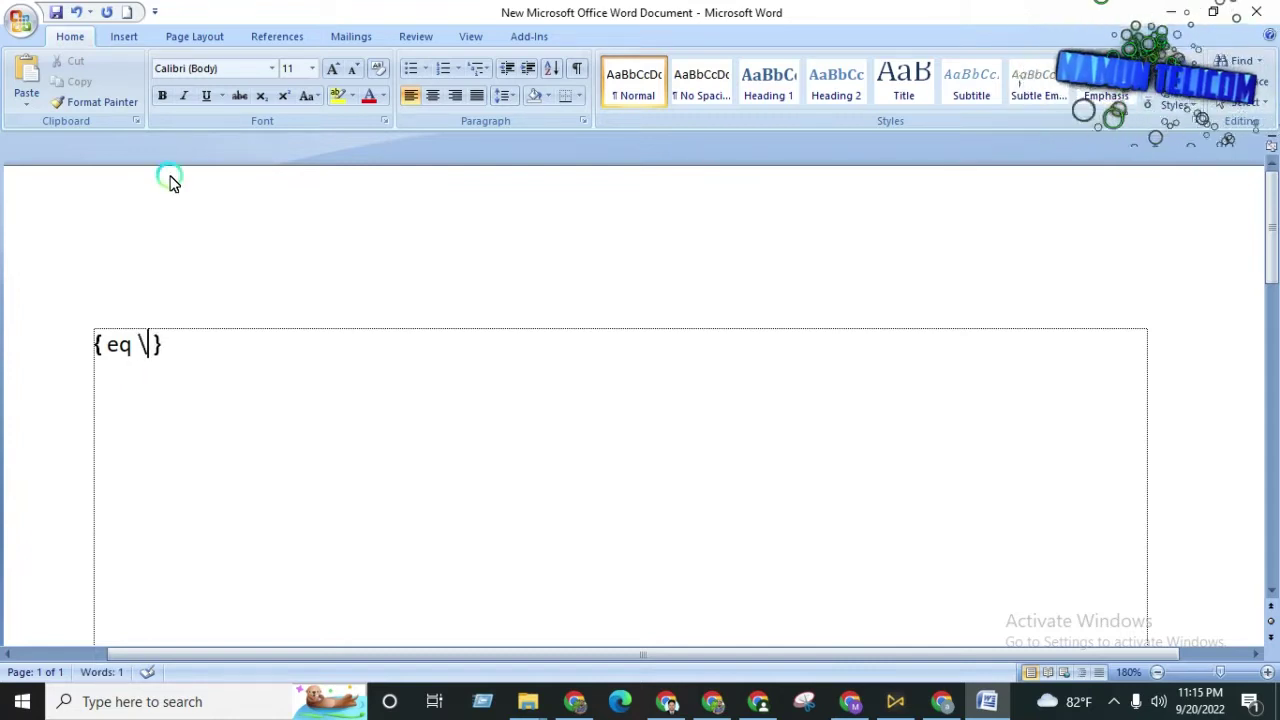
pyautogui.write('/')
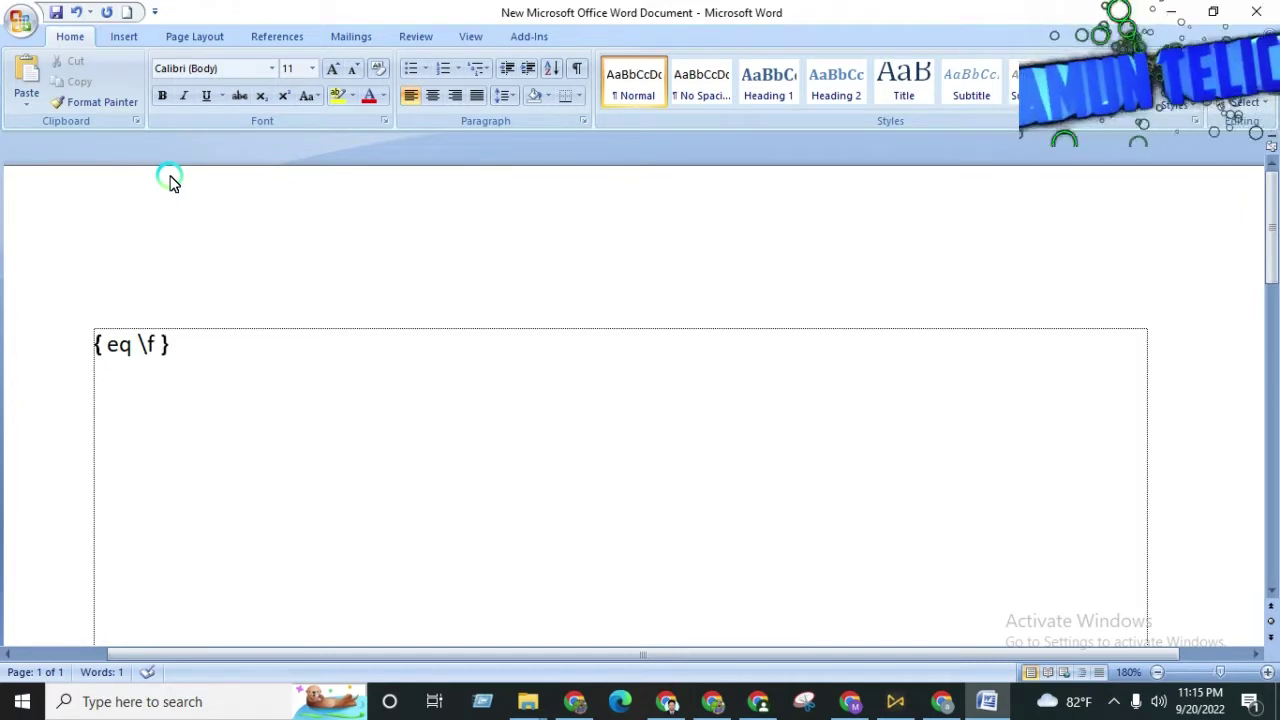
pyautogui.write('(1,2')
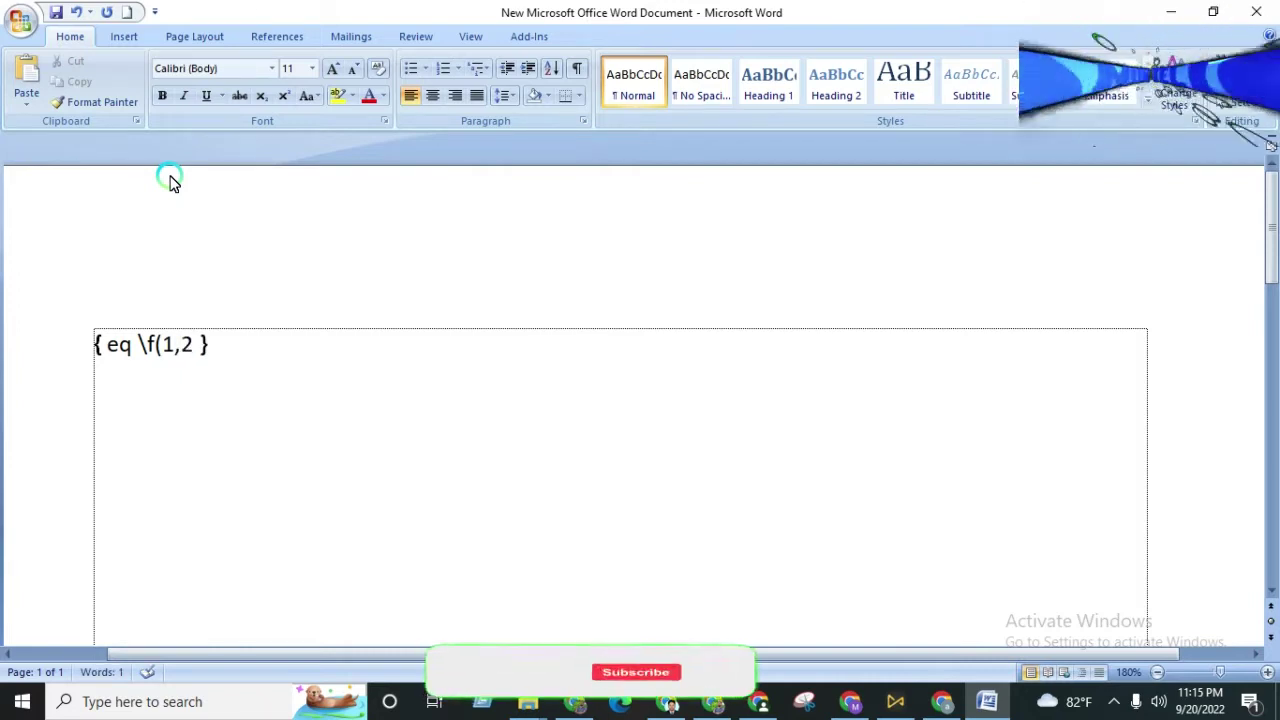
pyautogui.write(')')
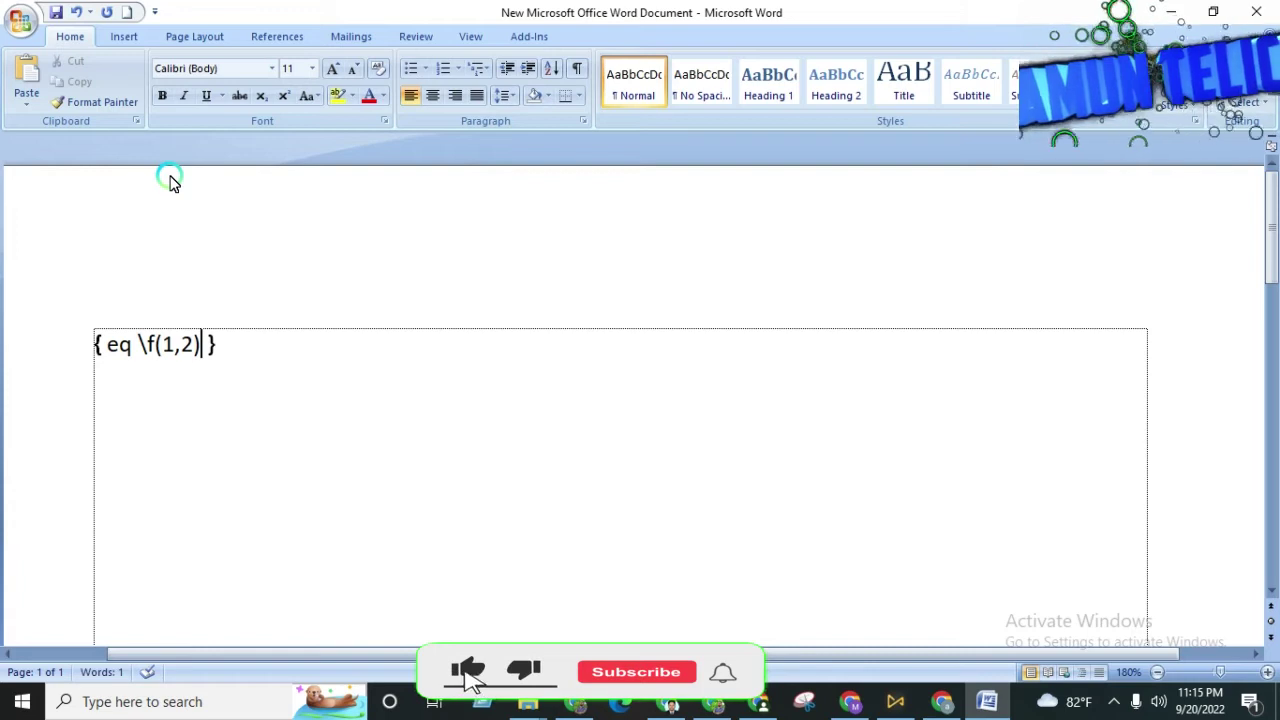
# Set the field's 1,2 in SutonnyMJ so they become Bangla ১ and ২, then select the field
pyautogui.moveTo(192, 343); pyautogui.dragTo(170, 352)
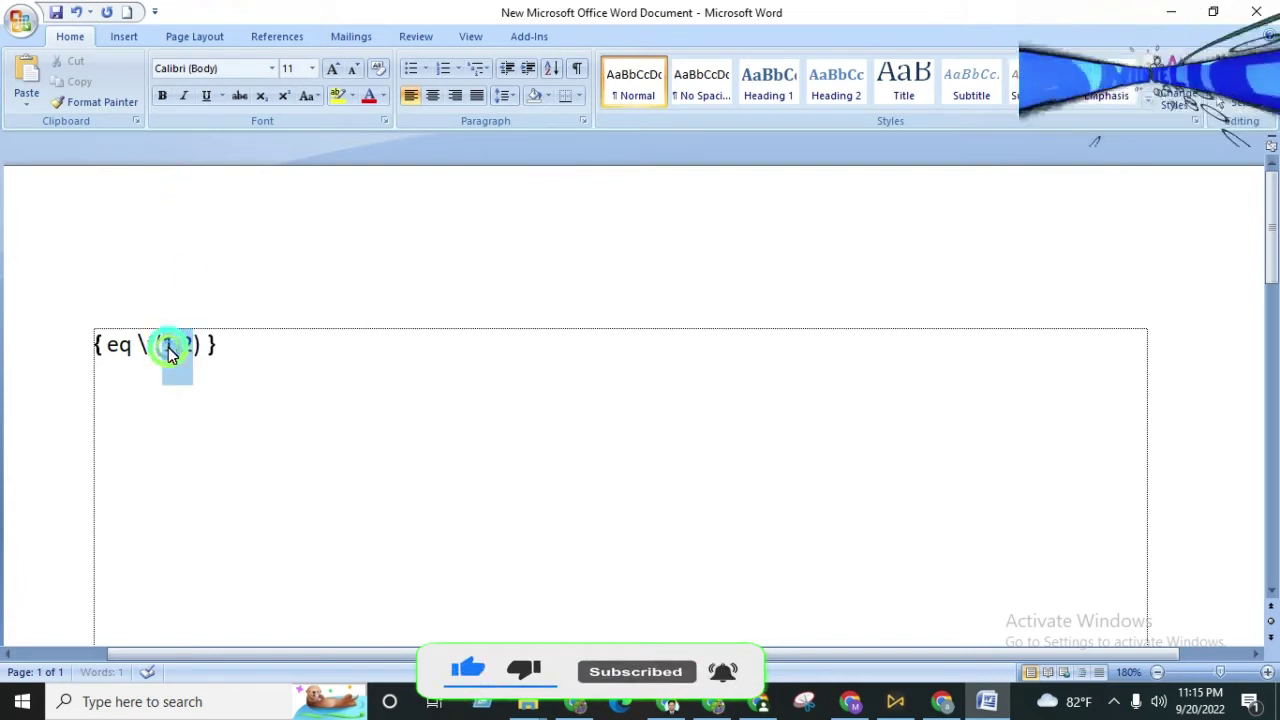
pyautogui.moveTo(235, 303)
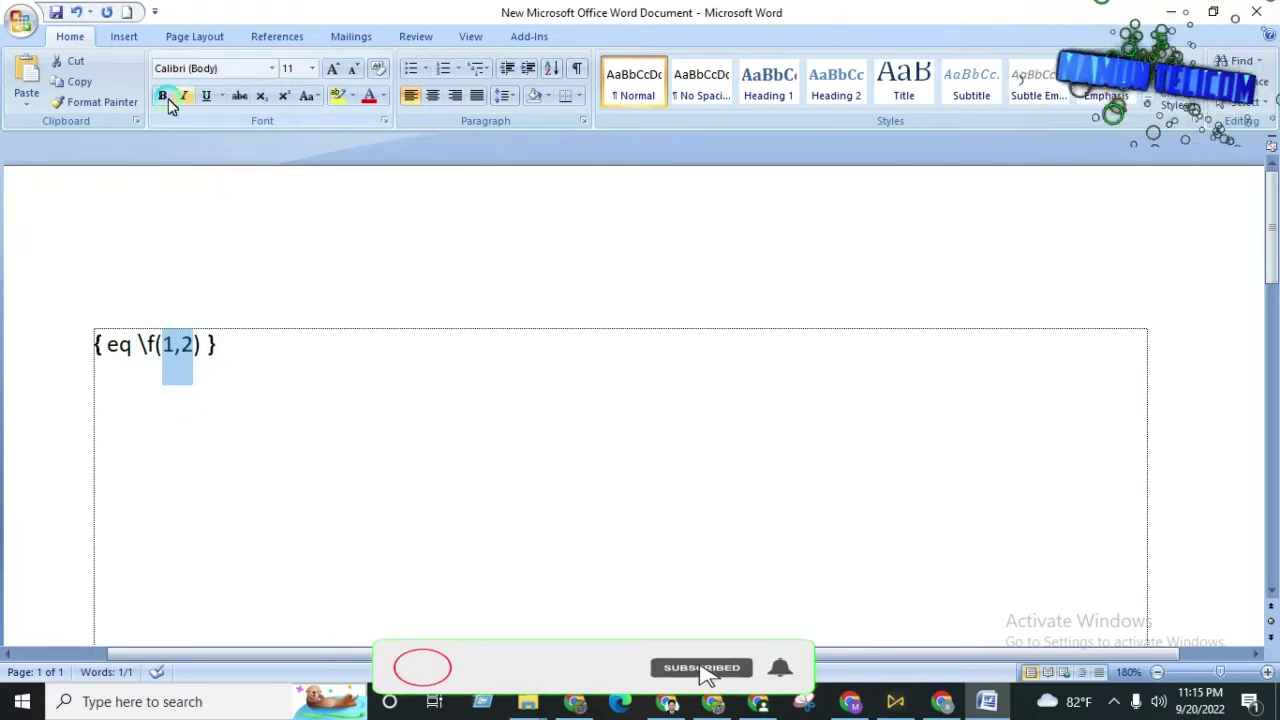
pyautogui.click(271, 68)
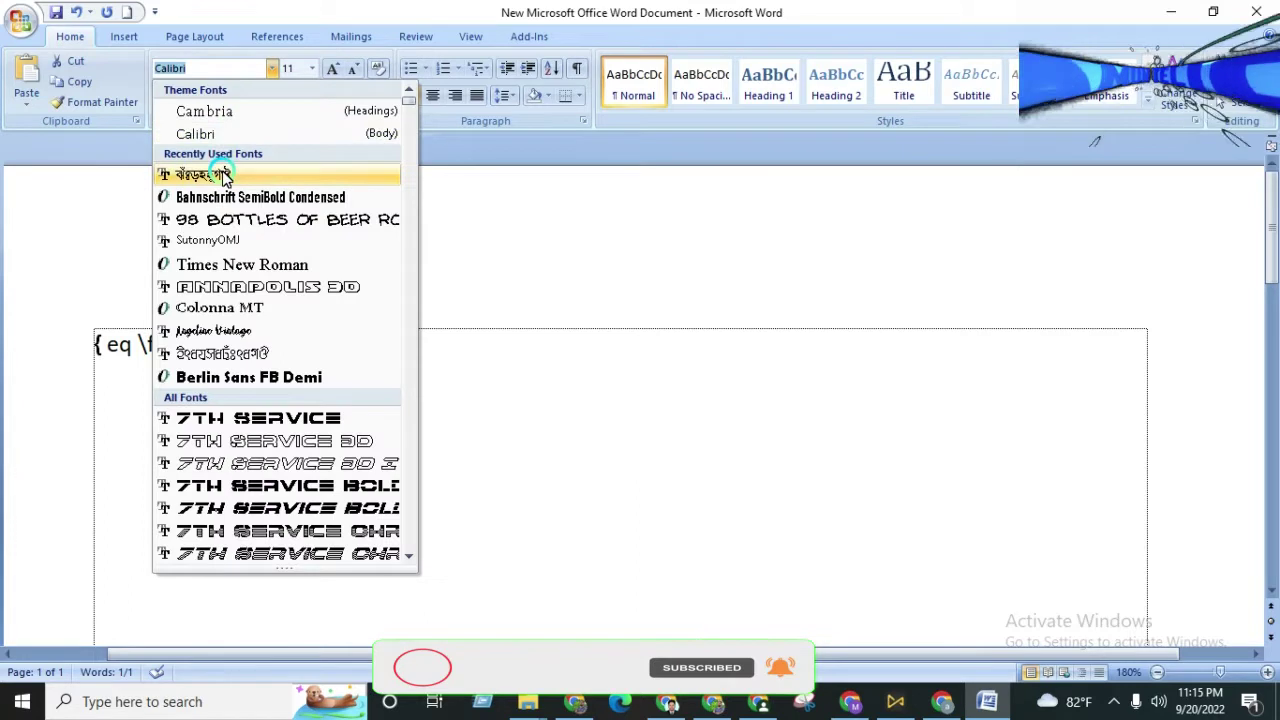
pyautogui.click(222, 175)
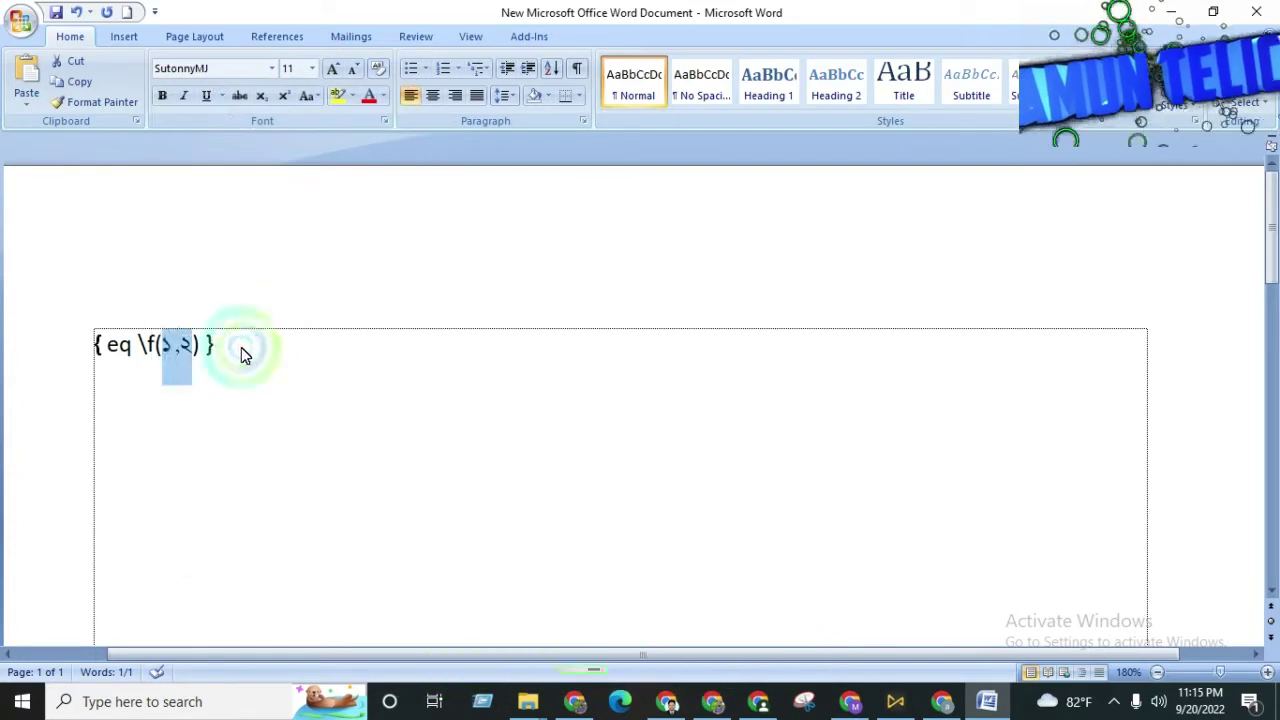
pyautogui.click(250, 355)
pyautogui.tripleClick(171, 343)
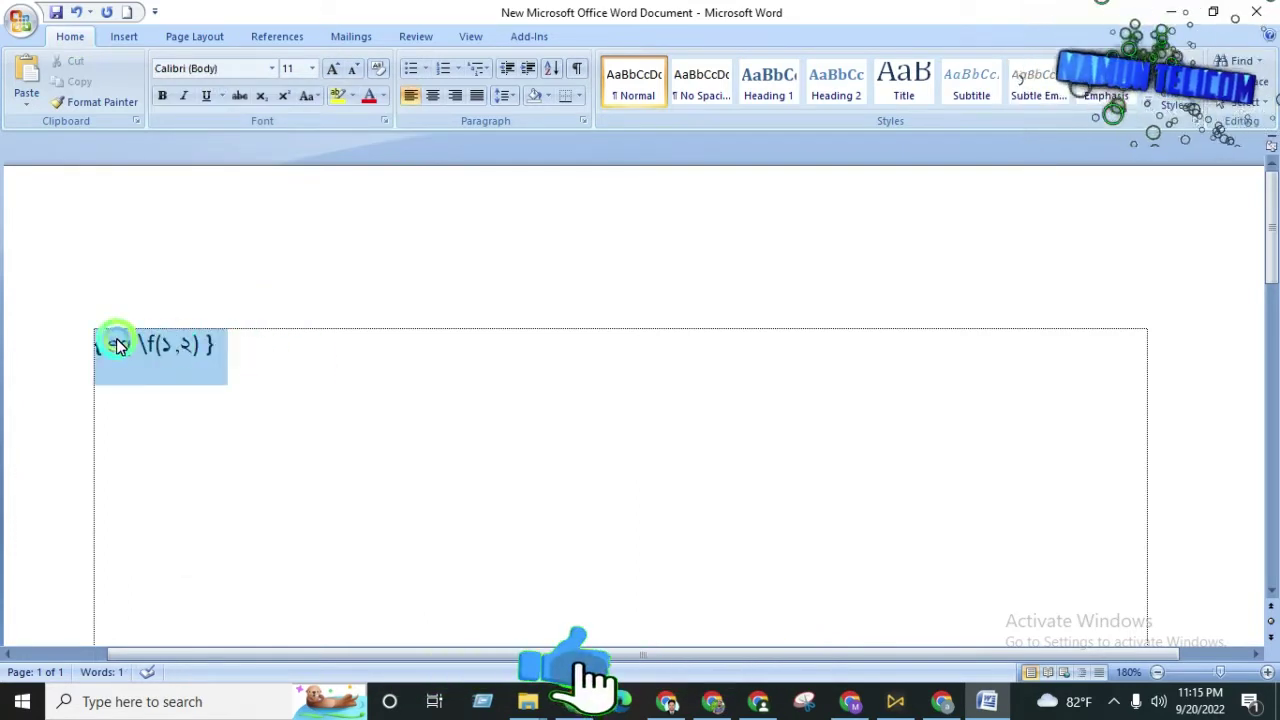
# Toggle the first field to show the stacked ১/২, and start a { eq \f( } field after it
pyautogui.rightClick(167, 347)
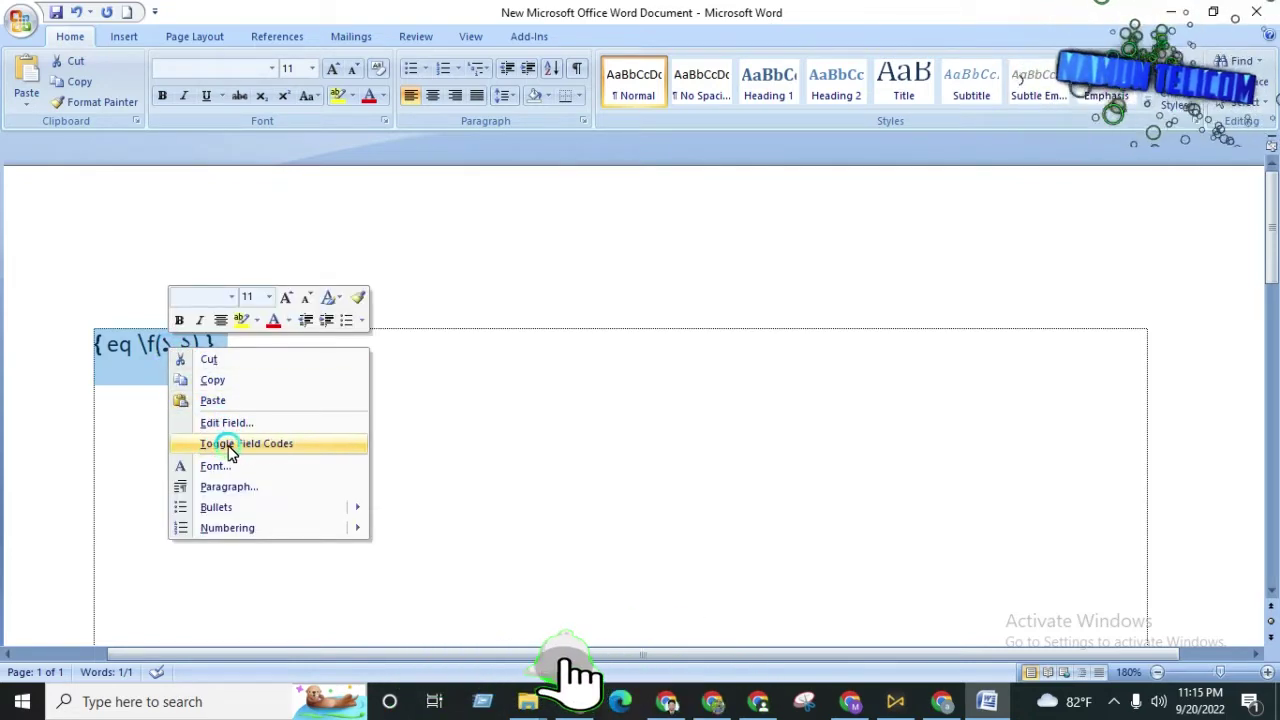
pyautogui.click(262, 449)
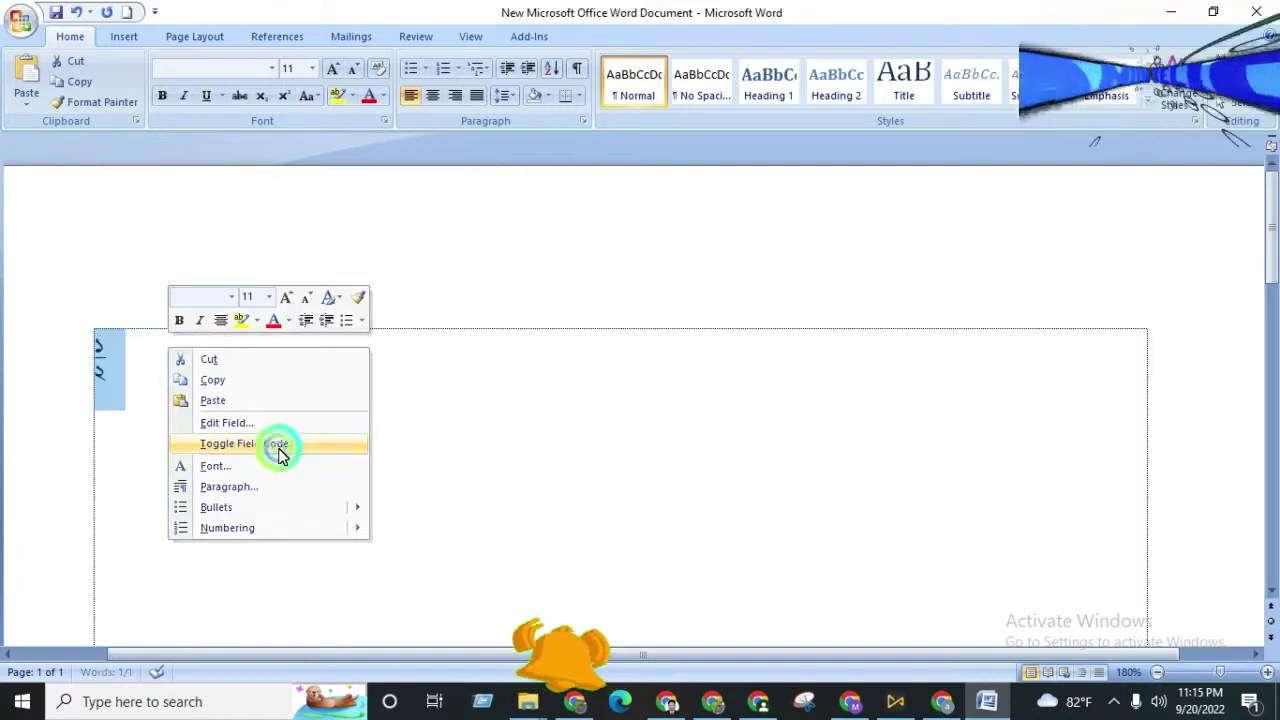
pyautogui.click(153, 388)
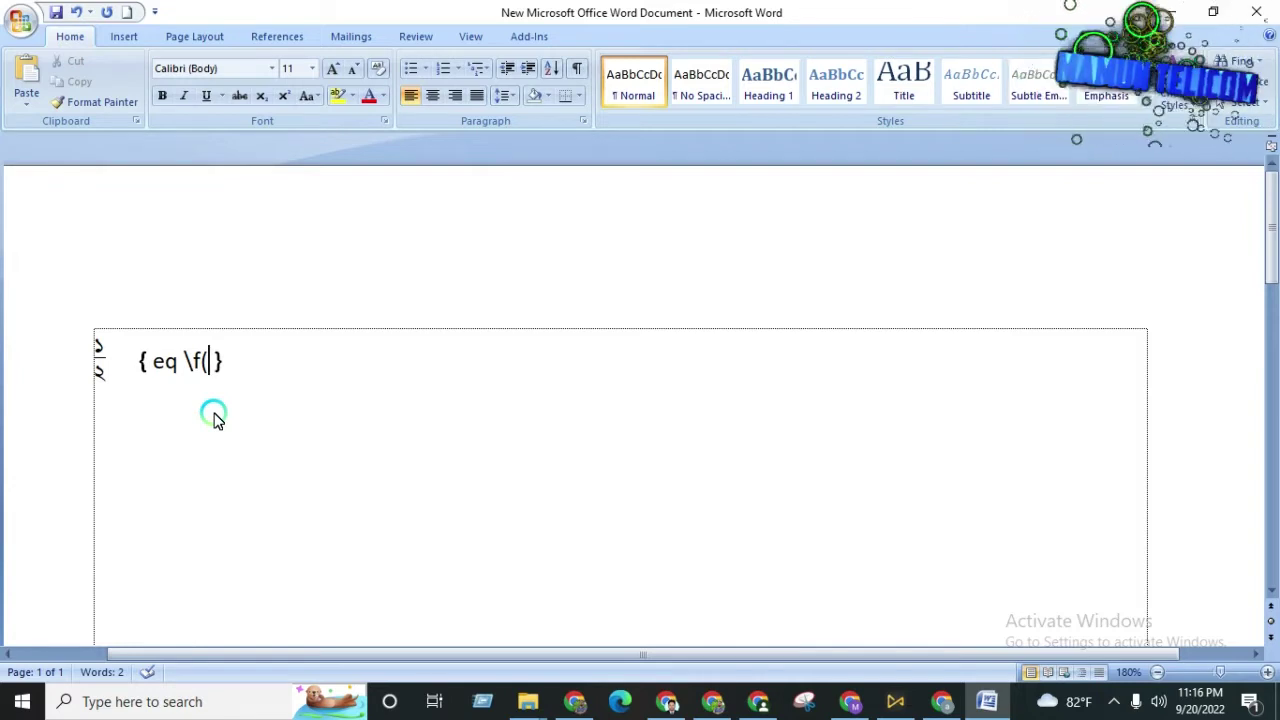
# Complete the second field with 4,5 in SutonnyMJ and toggle it to the stacked ৪/৫ fraction
pyautogui.write('4,5')
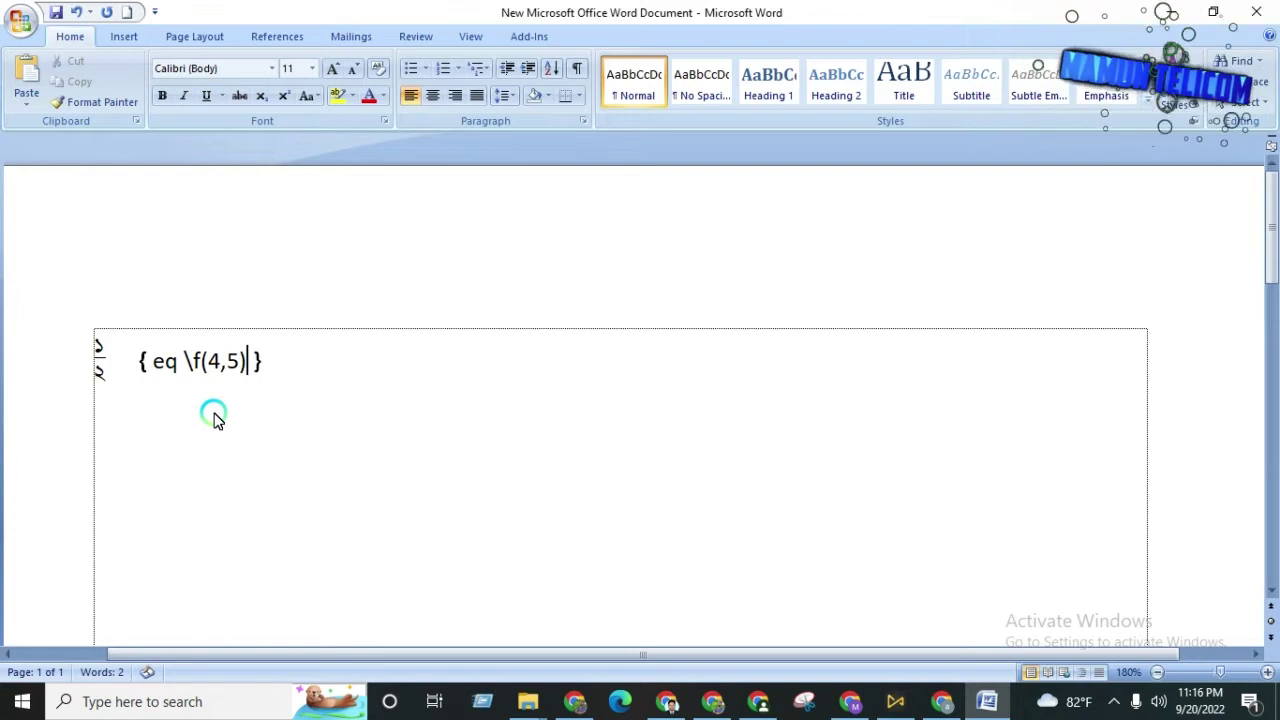
pyautogui.moveTo(238, 363); pyautogui.dragTo(211, 368)
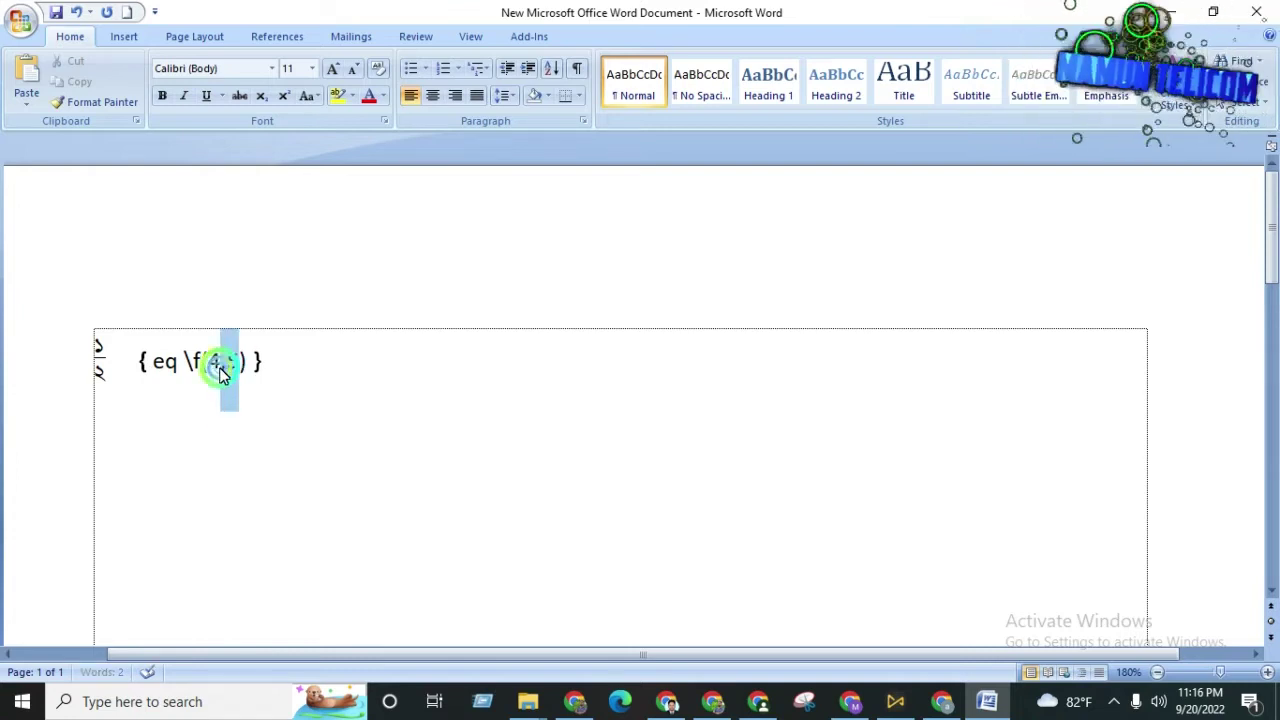
pyautogui.click(271, 68)
pyautogui.click(234, 170)
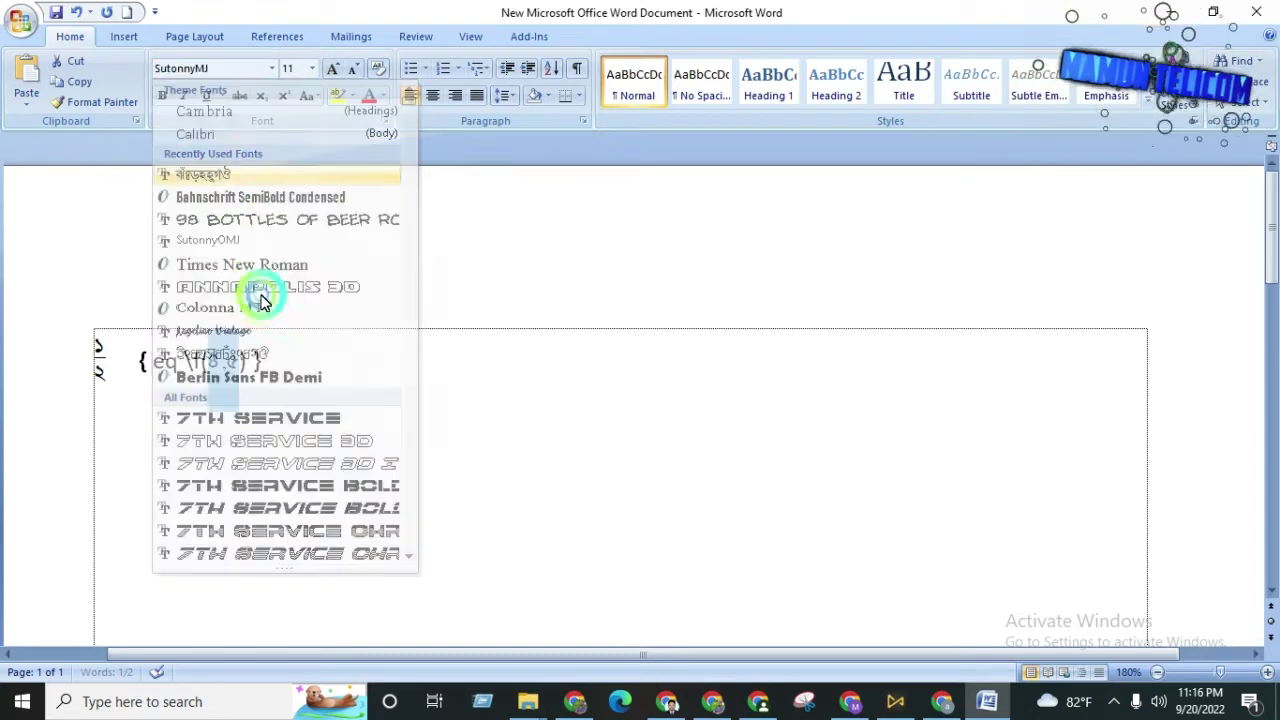
pyautogui.moveTo(277, 366); pyautogui.dragTo(165, 363)
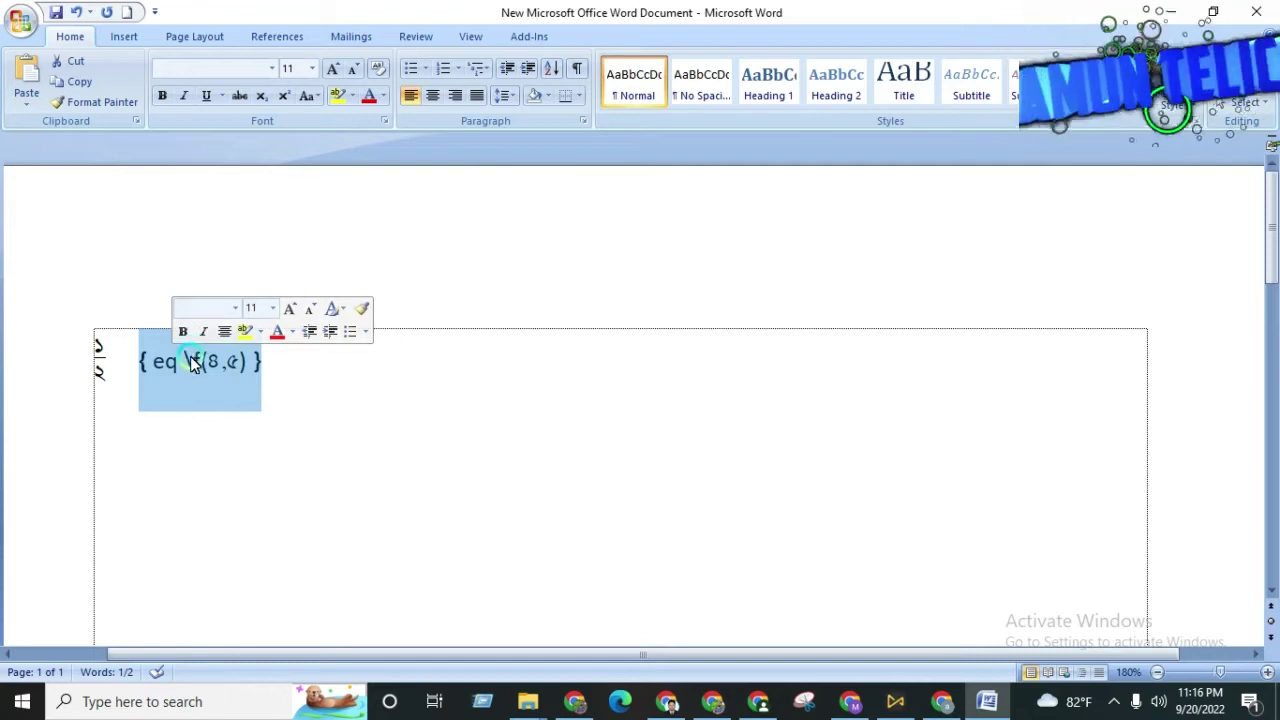
pyautogui.rightClick(203, 370)
pyautogui.click(279, 456)
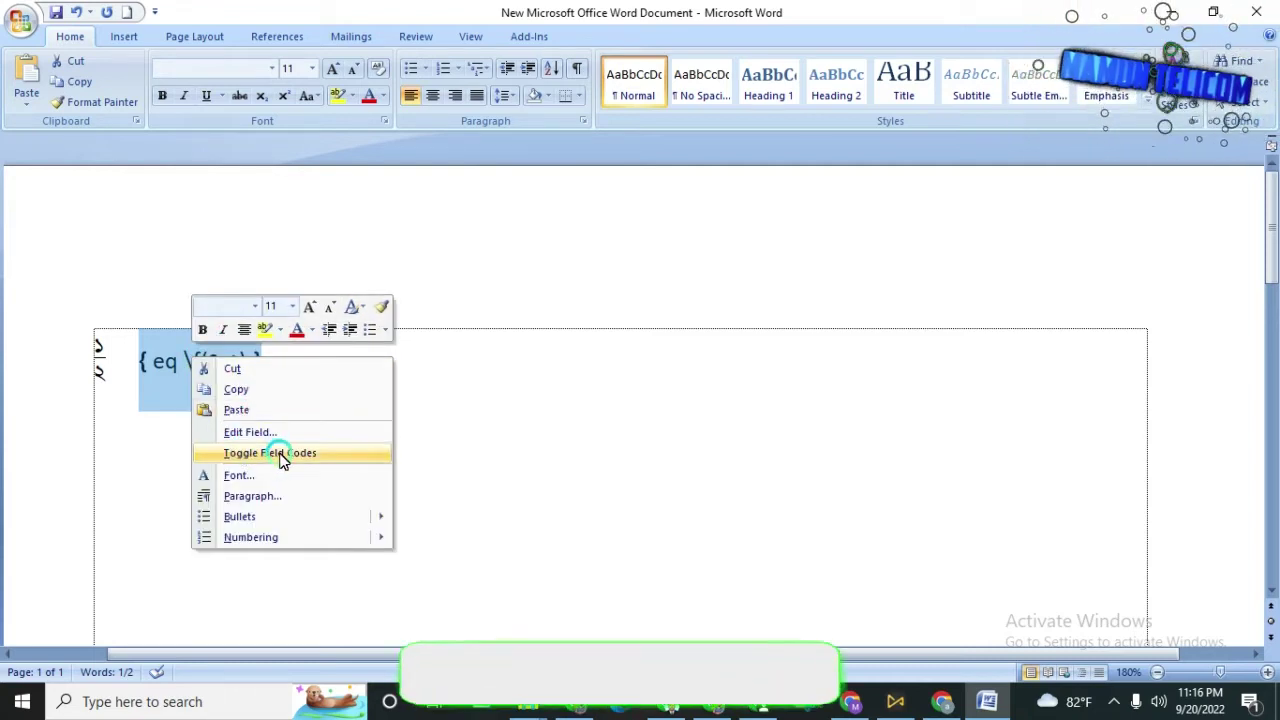
pyautogui.click(272, 454)
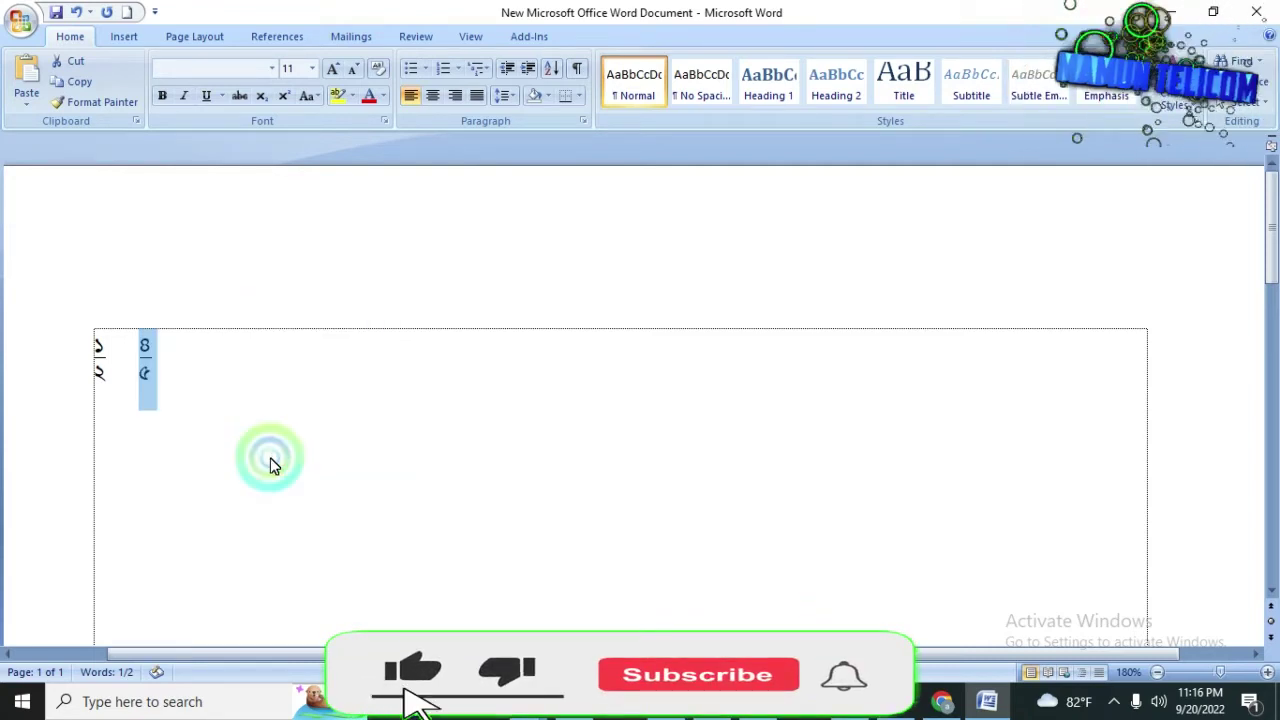
# Enlarge the ১/২ and ৪/৫ fractions to 30 pt and type '=' after them
pyautogui.moveTo(178, 357); pyautogui.dragTo(90, 345)
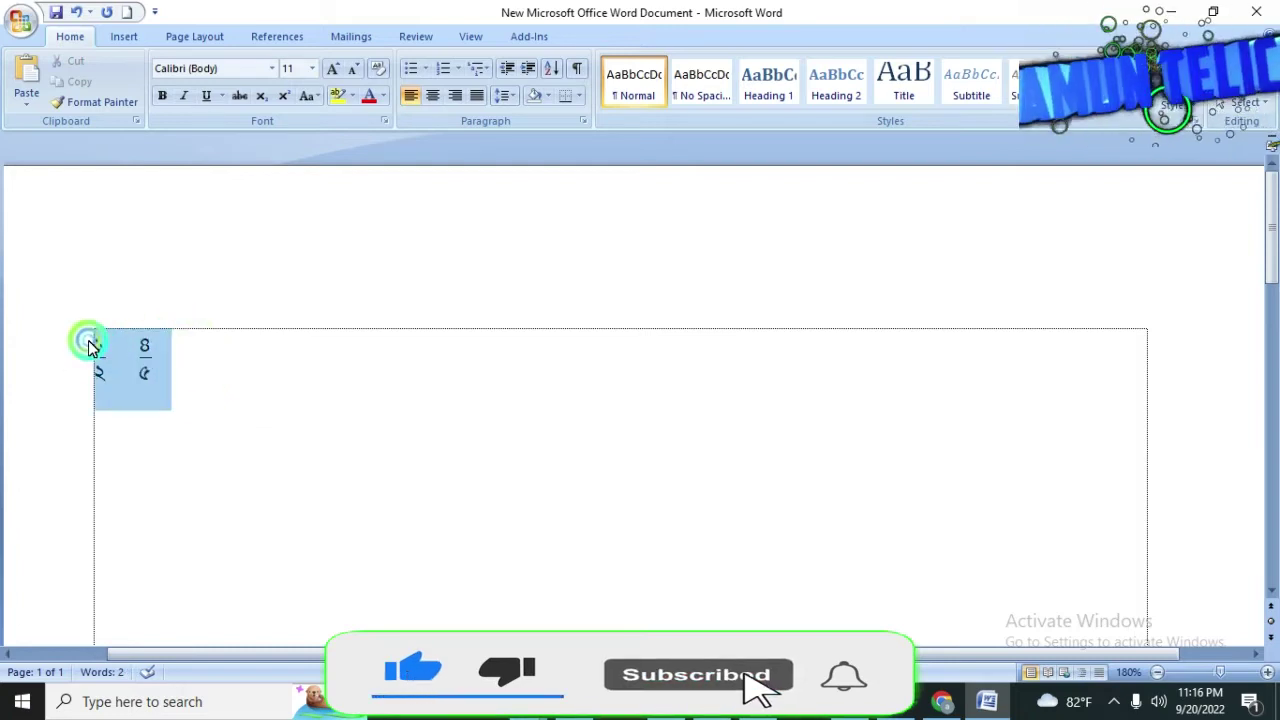
pyautogui.click(238, 396)
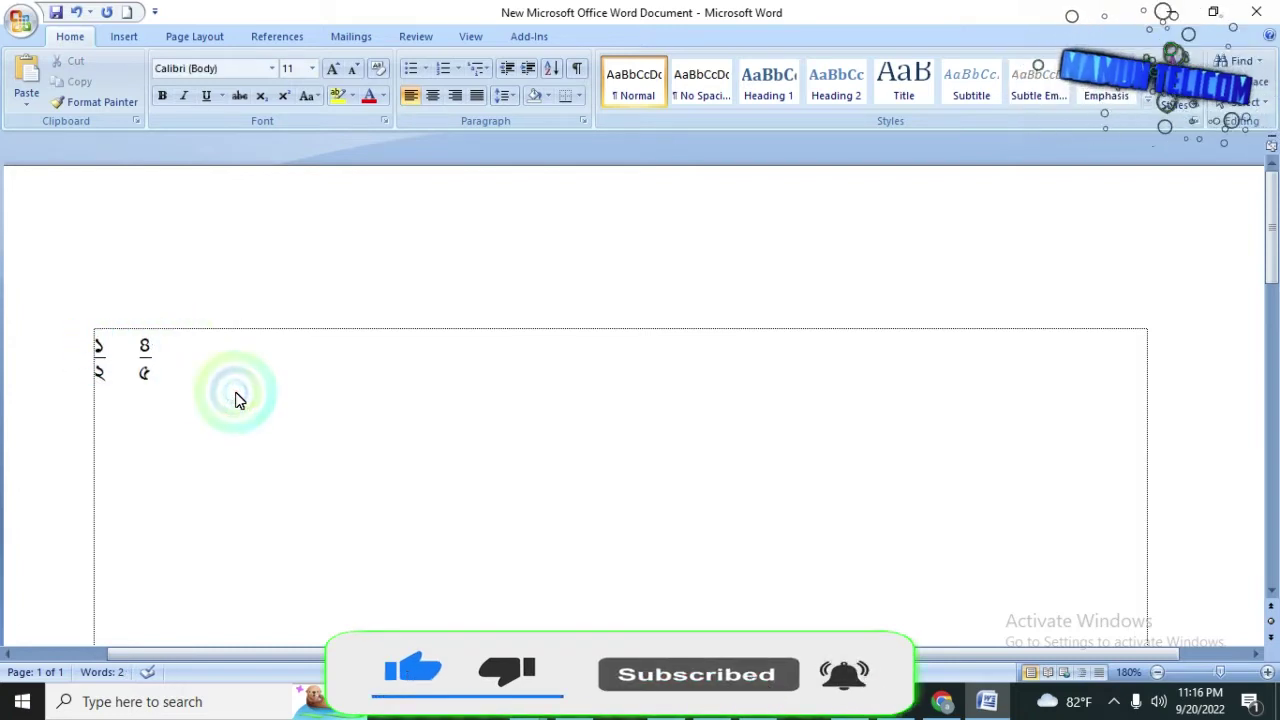
pyautogui.click(71, 360)
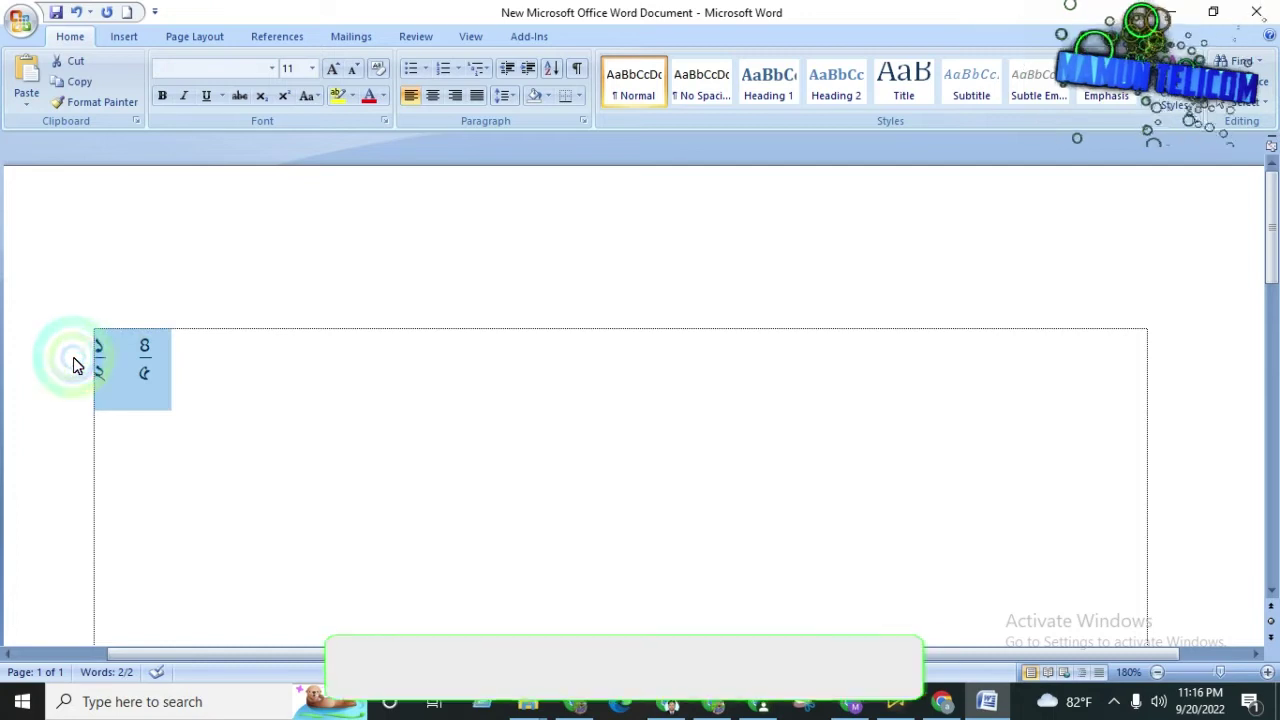
pyautogui.hotkey('ctrl', ']')
pyautogui.hotkey('ctrl', ']')
pyautogui.hotkey('ctrl', ']')
pyautogui.hotkey('ctrl', ']')
pyautogui.hotkey('ctrl', ']')
pyautogui.hotkey('ctrl', ']')
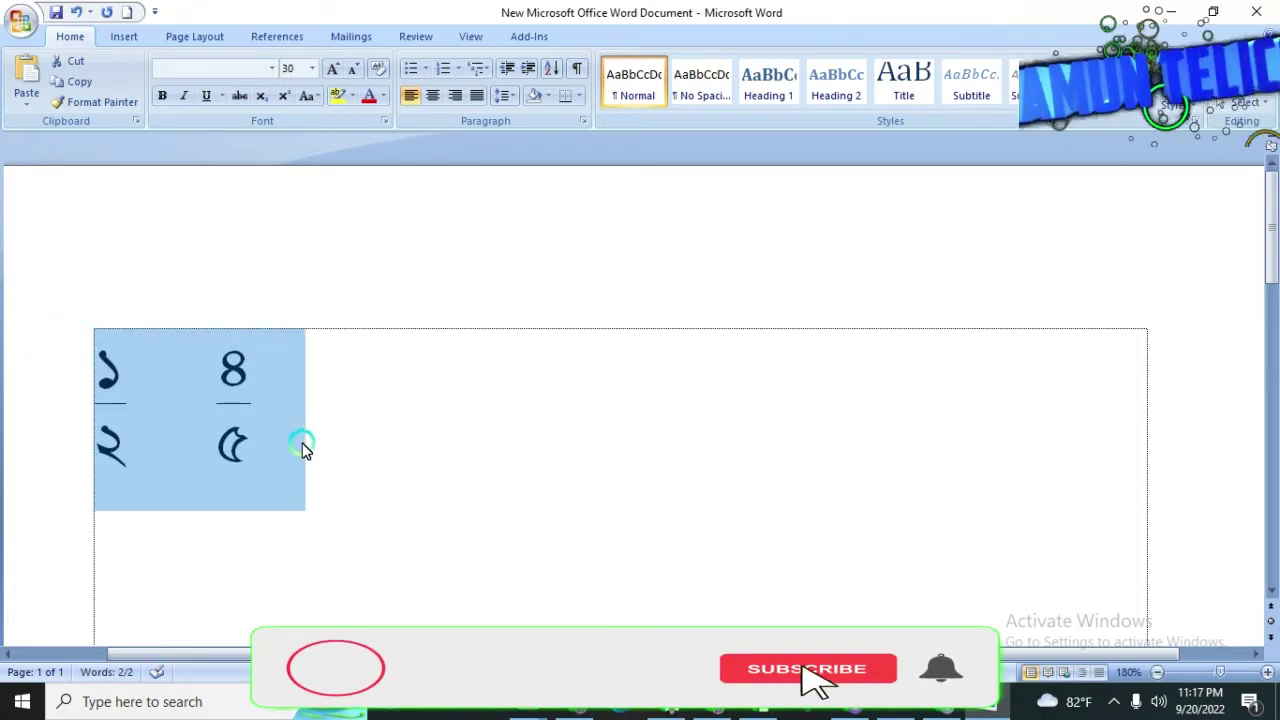
pyautogui.click(363, 415)
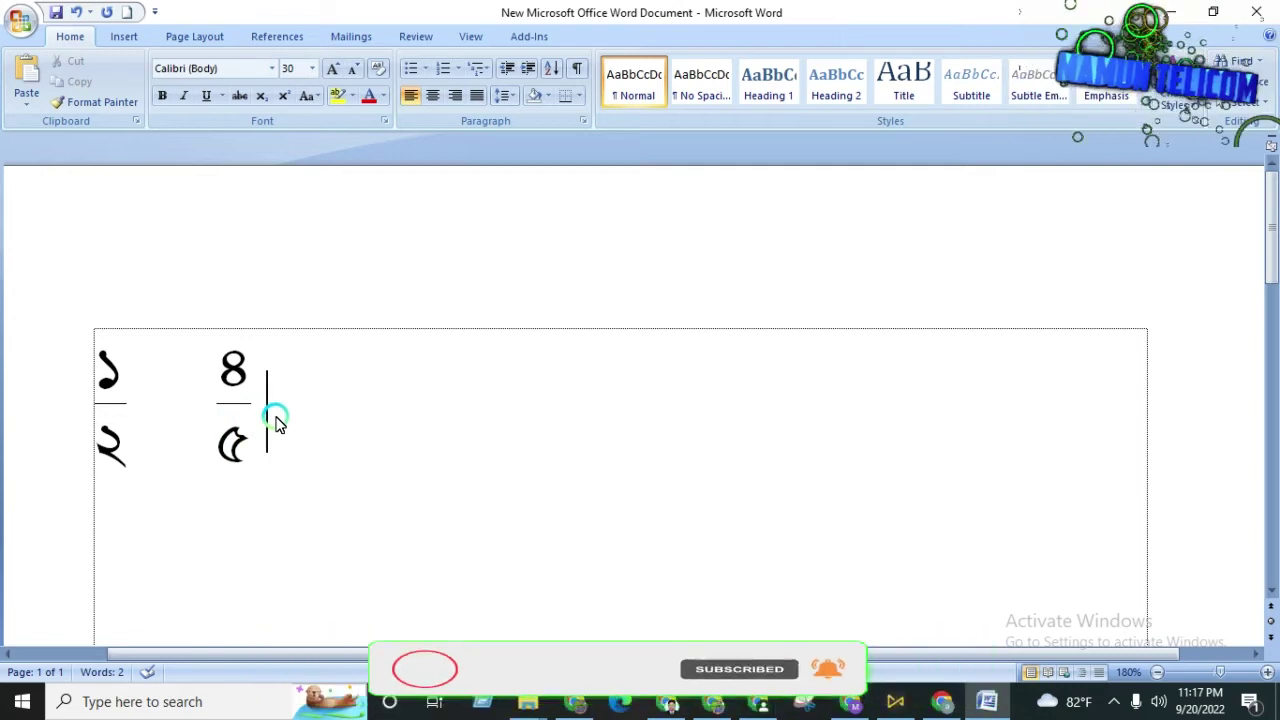
pyautogui.write('=')
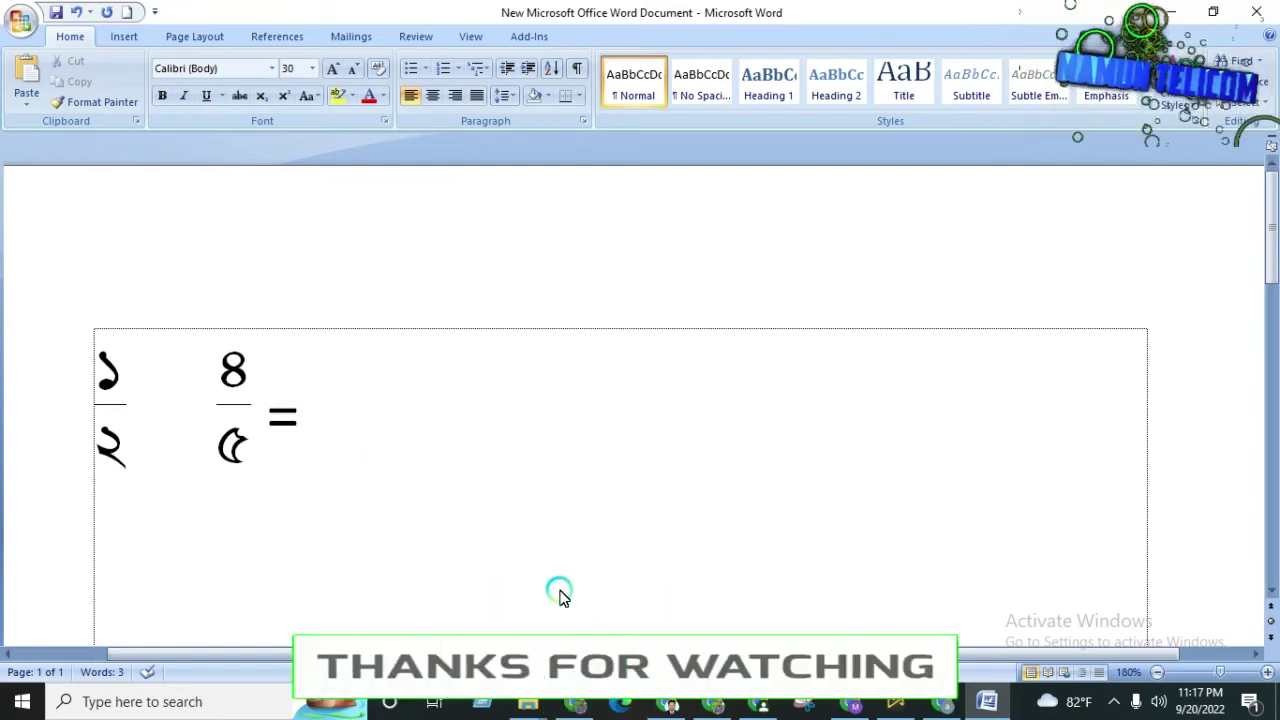
pyautogui.click(1114, 701)
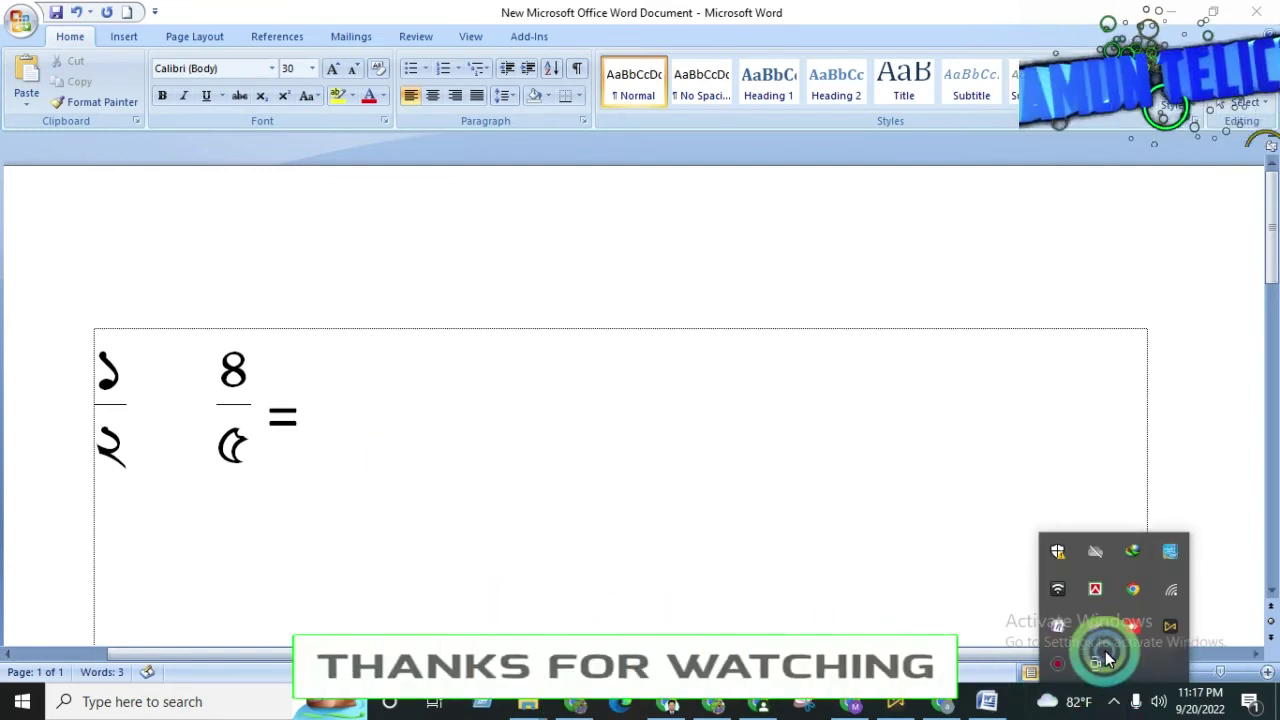